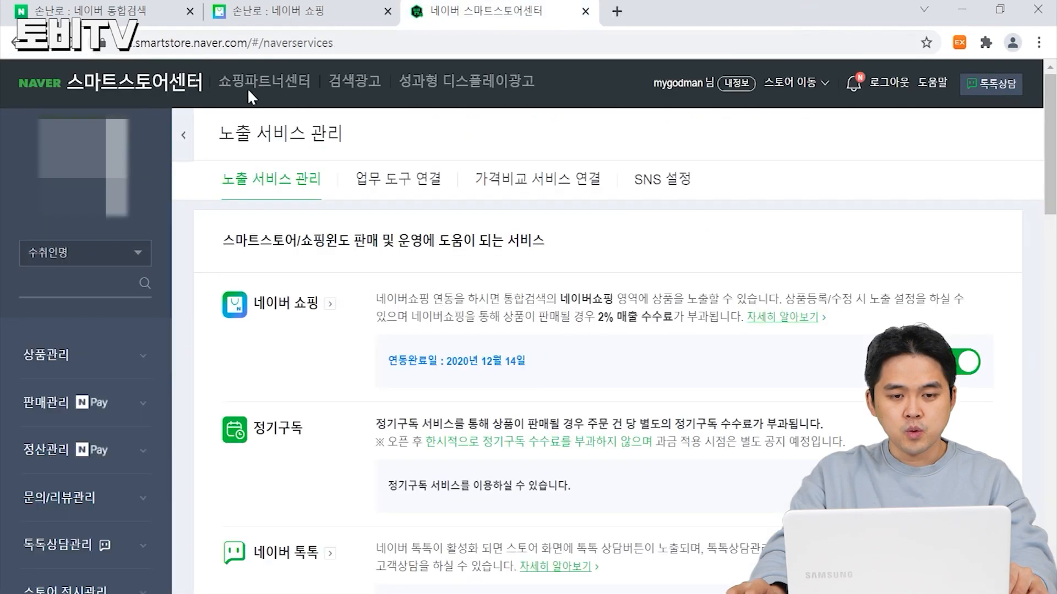
- Look up the mall ID in Naver's Shopping Partner Center (쇼핑파트너센터) and return to Smart Store Center
click(309, 88)
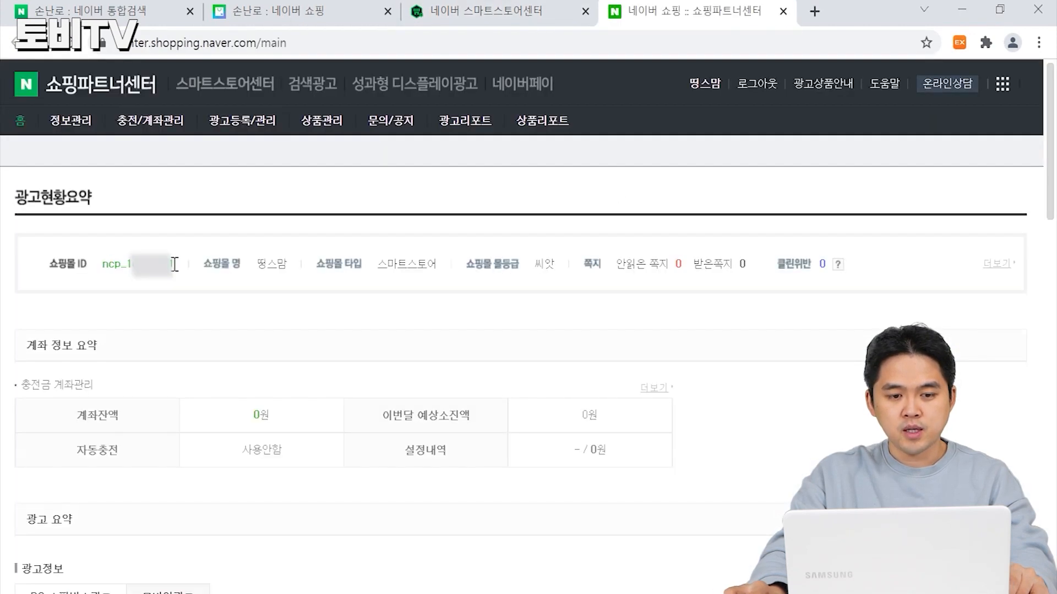
double_click(108, 268)
click(783, 11)
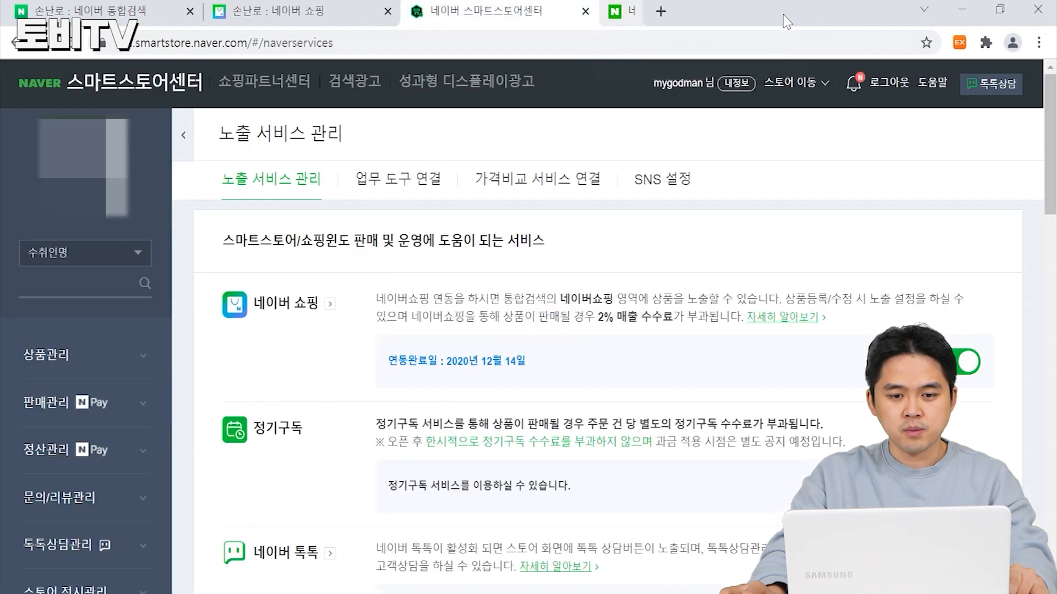
- In Naver Search Ads (검색광고), set the shopping search campaign's daily budget to 3,000 won and save it to continue
click(354, 85)
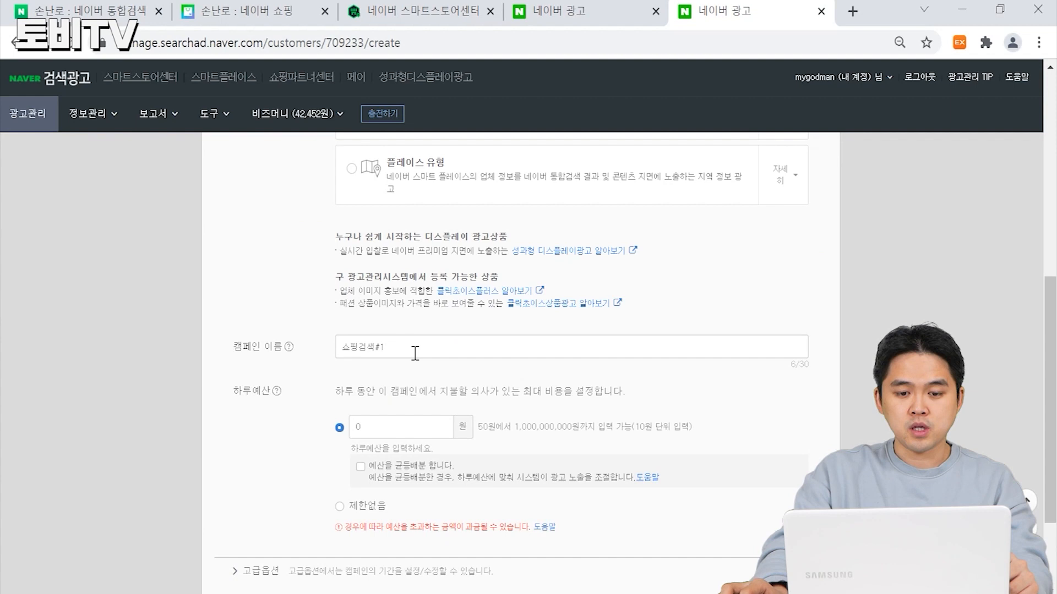
drag(415, 353, 323, 363)
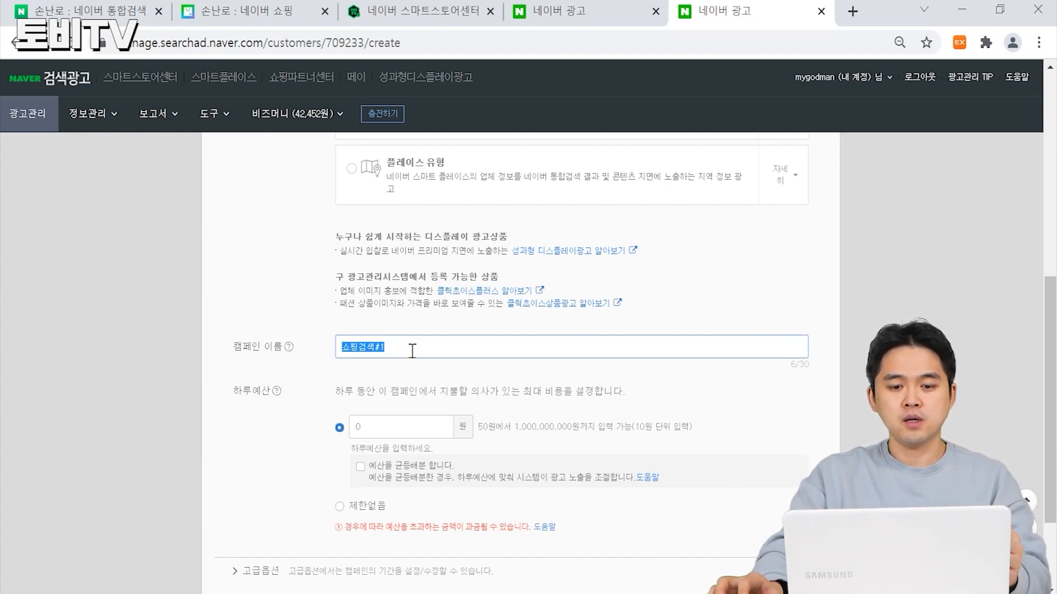
click(401, 427)
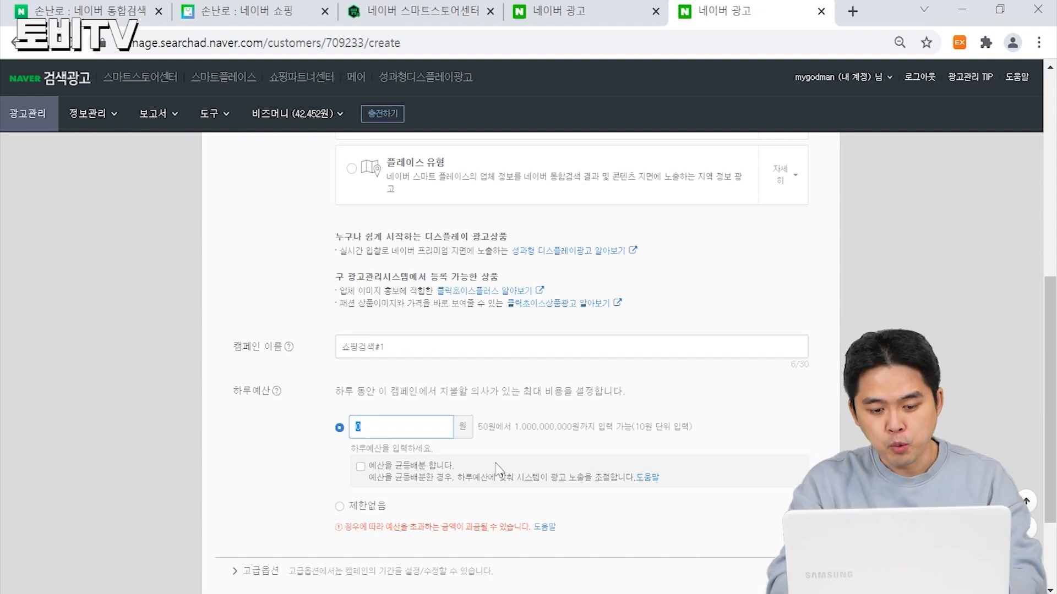
text(3000)
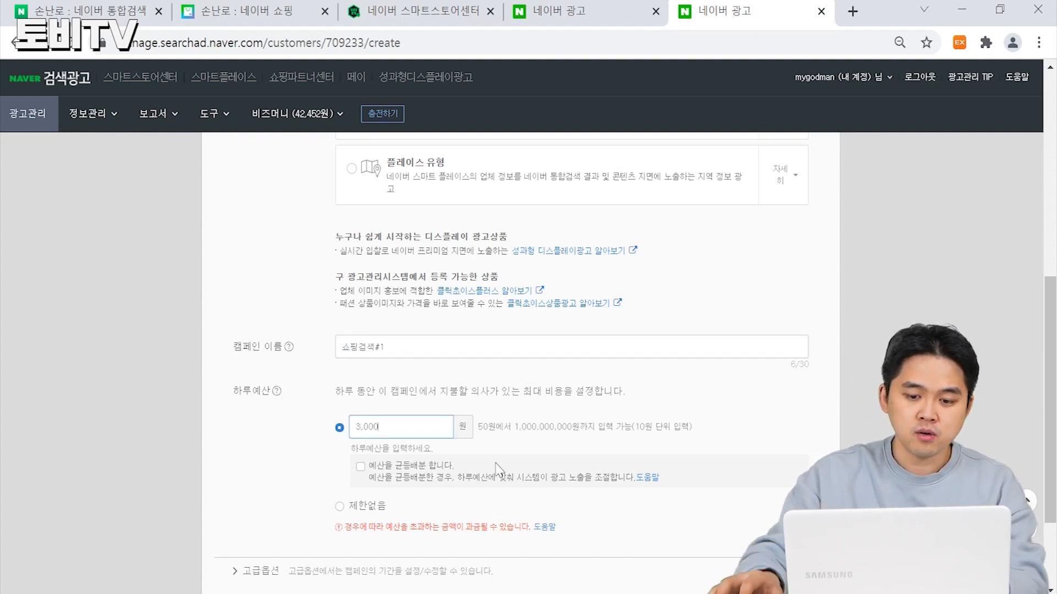
click(497, 470)
scroll(497, 470, down, 3)
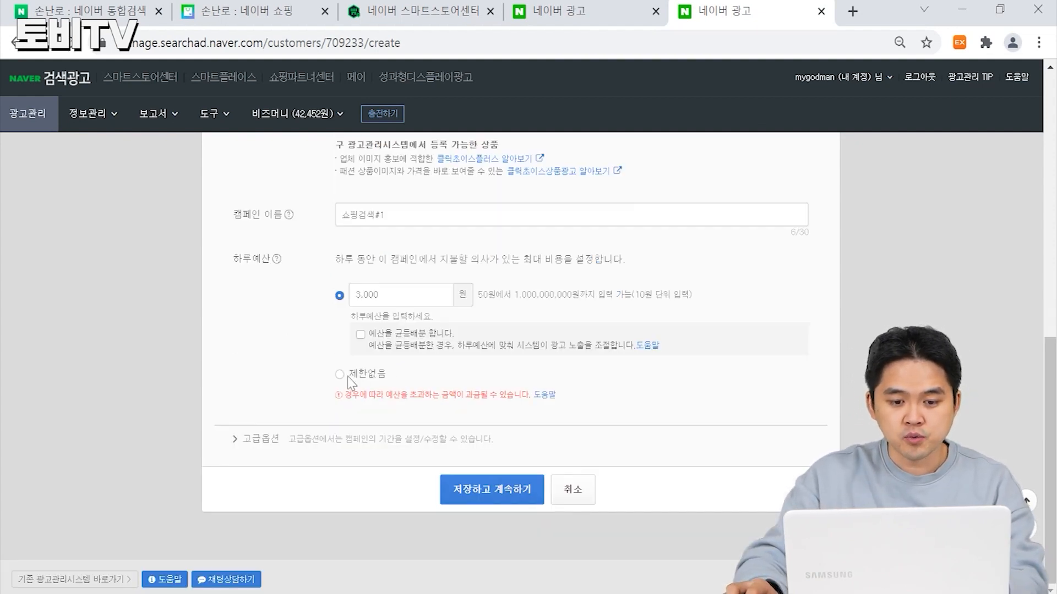
click(236, 439)
click(236, 439)
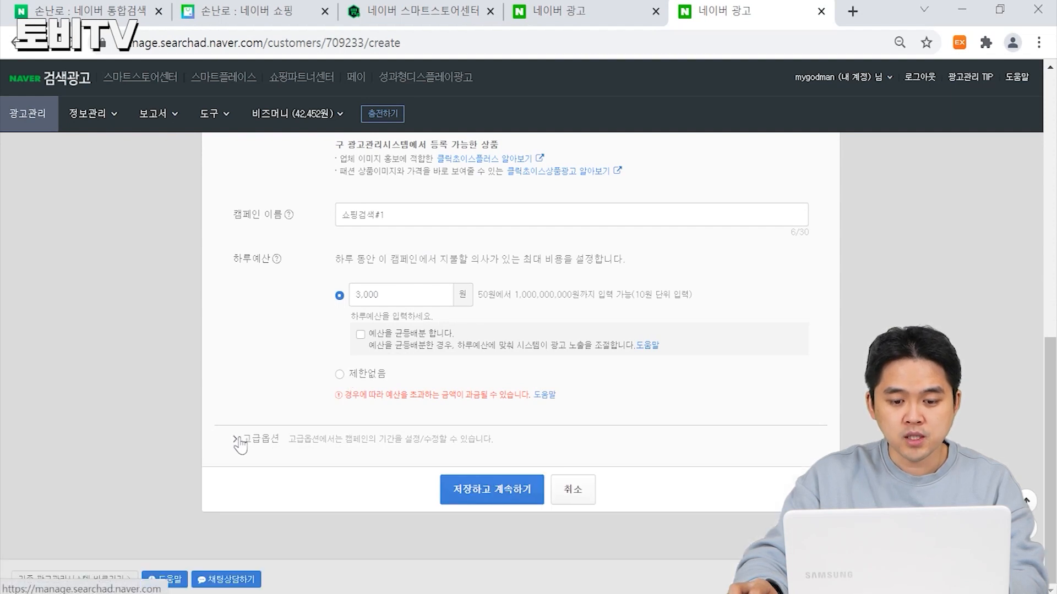
click(518, 492)
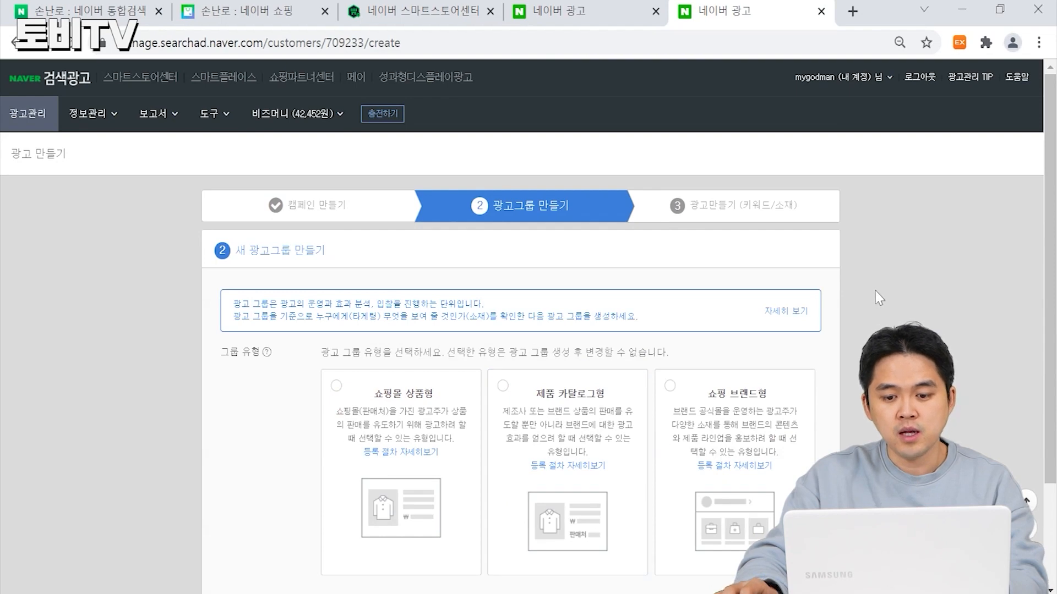
- Choose the shopping mall product type (쇼핑몰 상품형) as the new ad group's type
scroll(874, 291, down, 2)
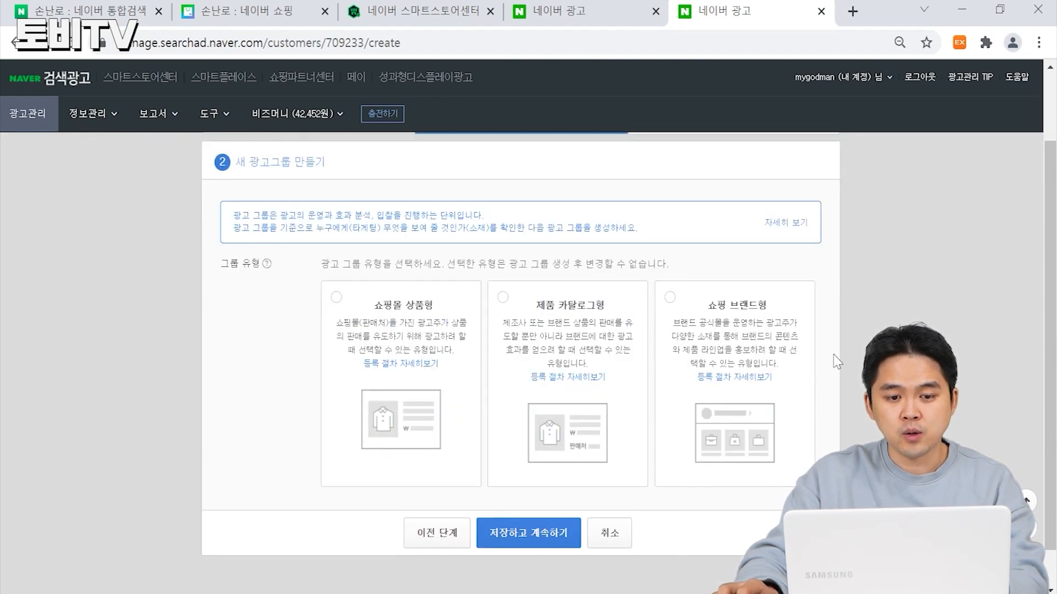
scroll(265, 337, up, 2)
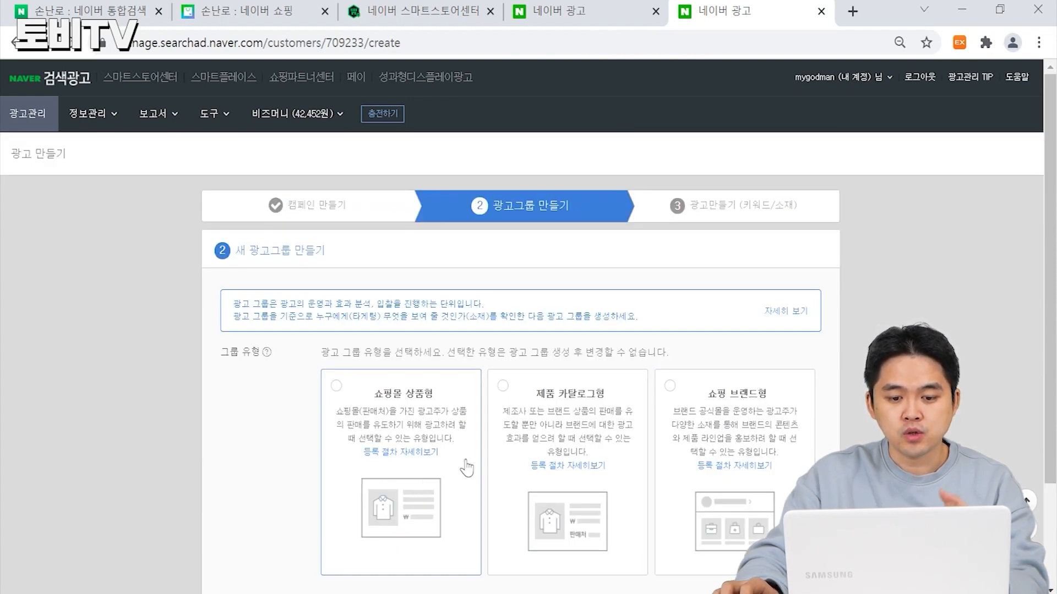
click(427, 443)
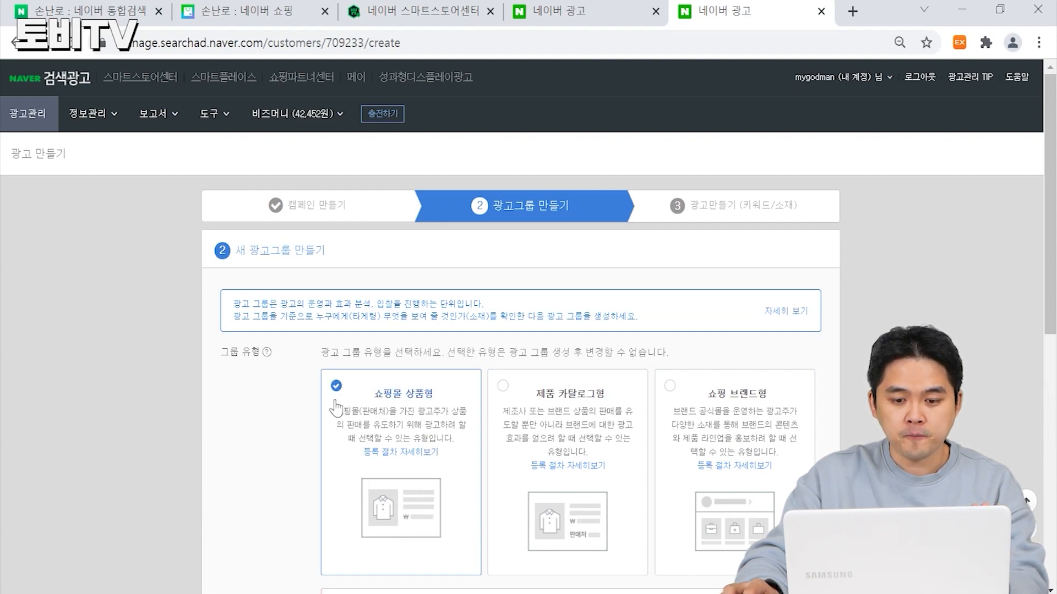
scroll(335, 407, down, 3)
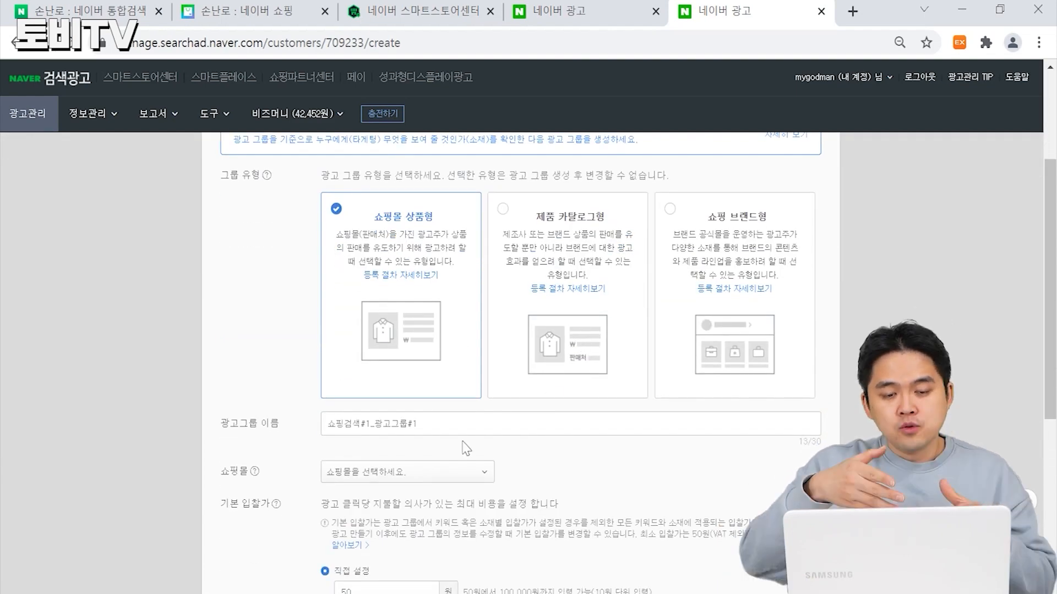
scroll(562, 420, up, 1)
scroll(715, 416, down, 1)
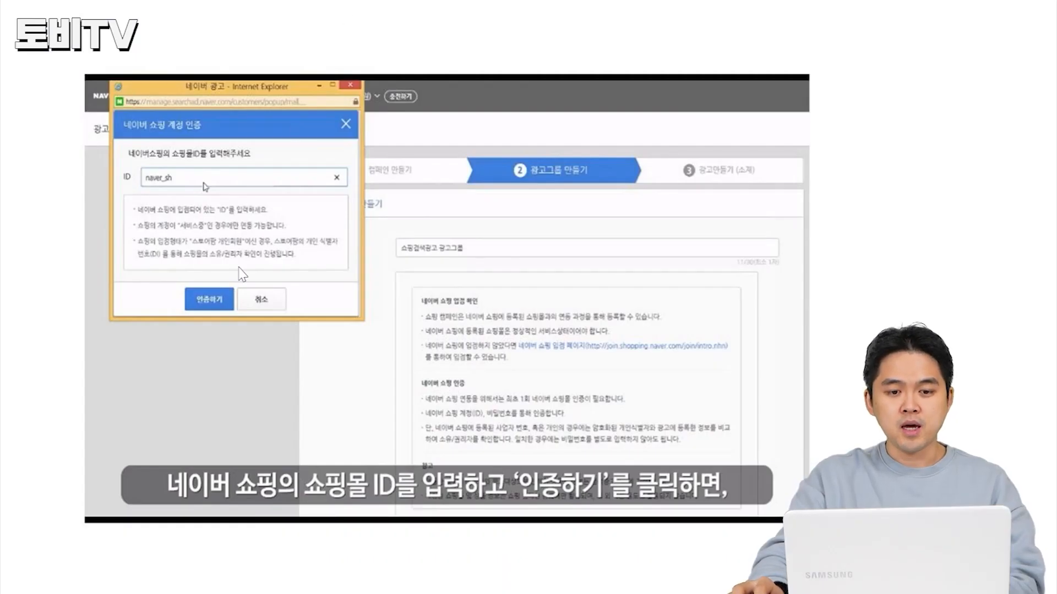
click(209, 300)
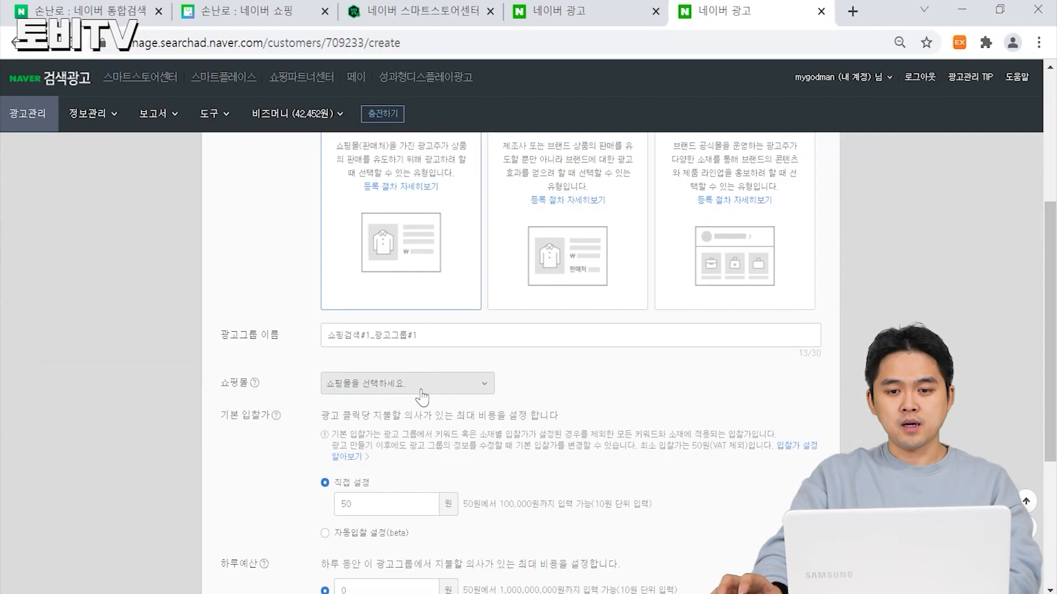
- Assign the mall smartstore.naver.com/thinksmom to the ad group, set its daily budget to 3,000 won and save it
click(482, 384)
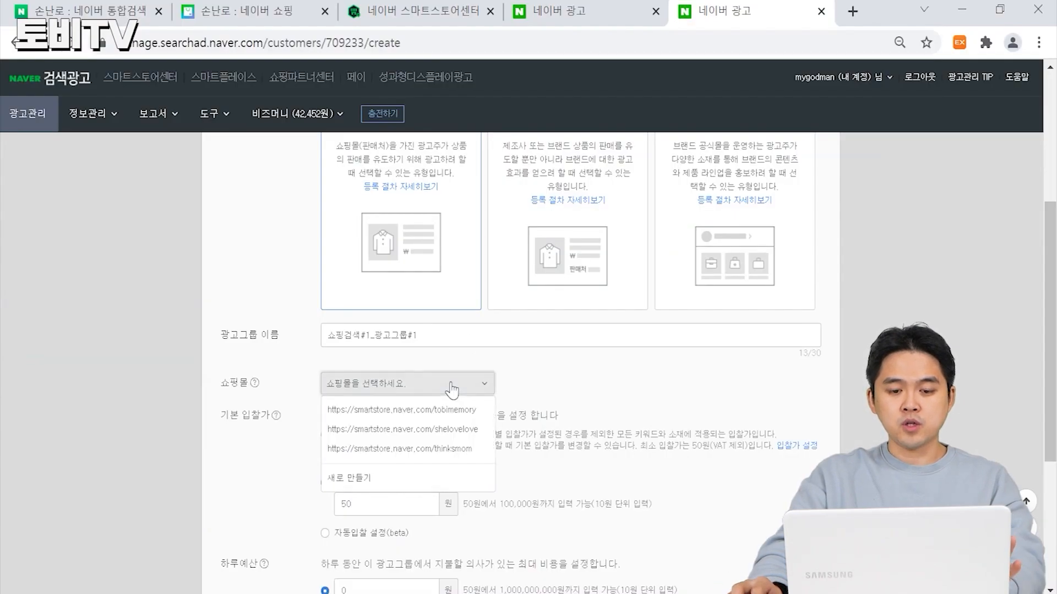
click(456, 449)
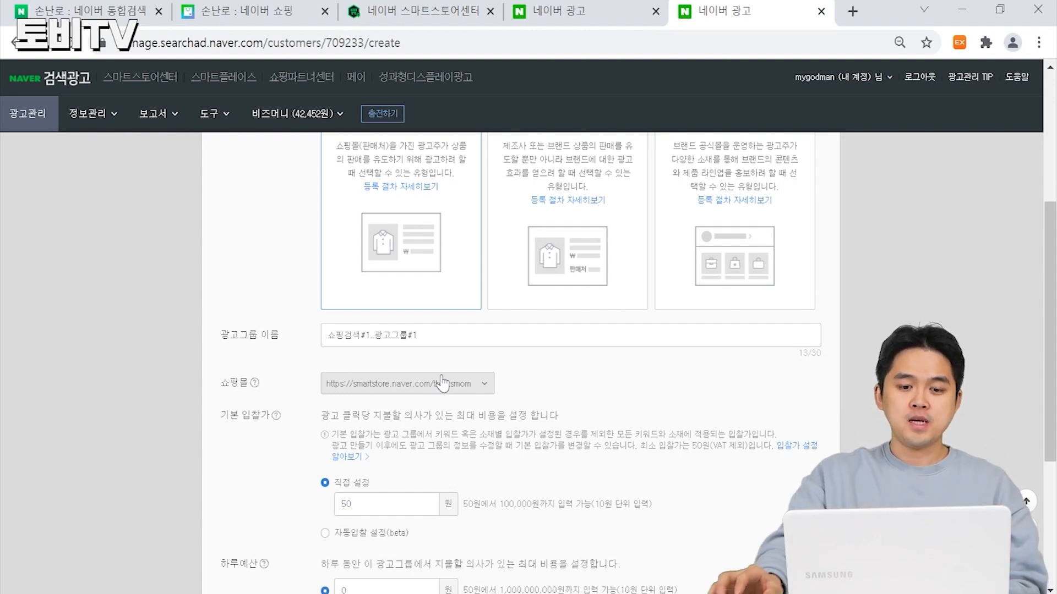
scroll(572, 363, down, 2)
scroll(583, 382, down, 2)
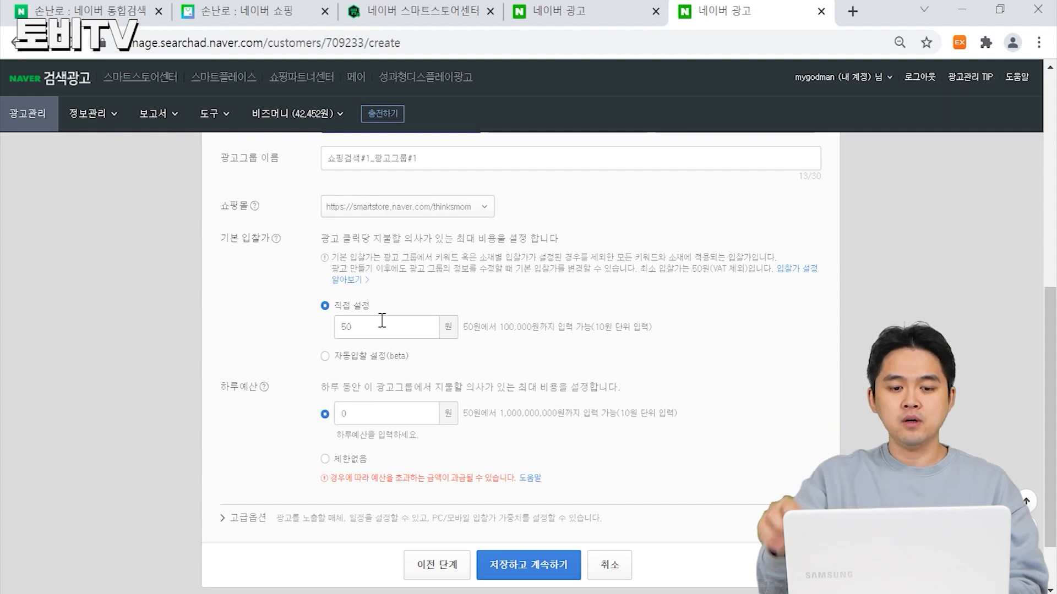
click(383, 413)
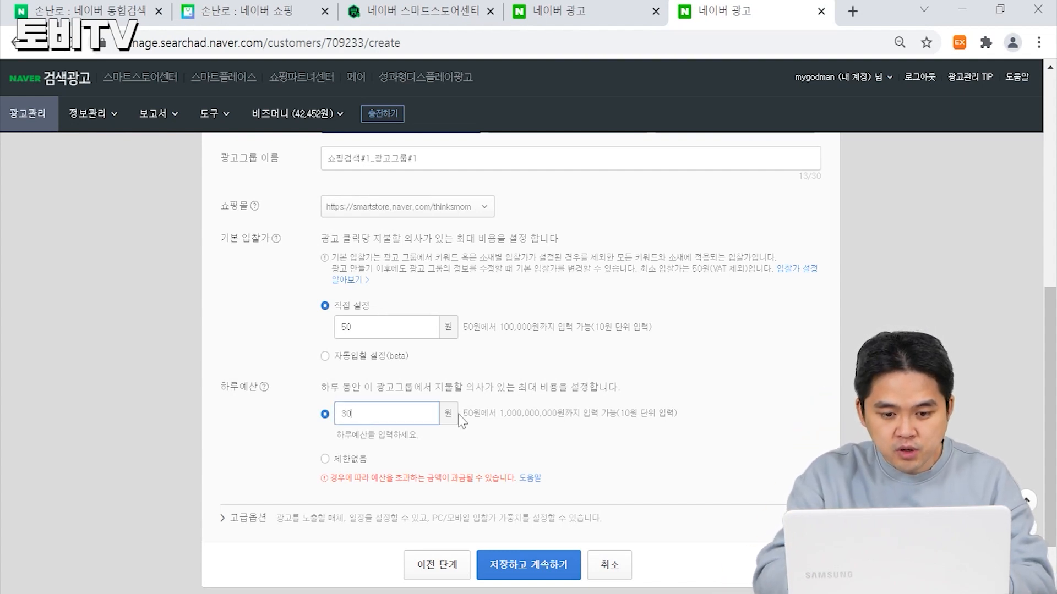
text(3000)
scroll(550, 484, down, 2)
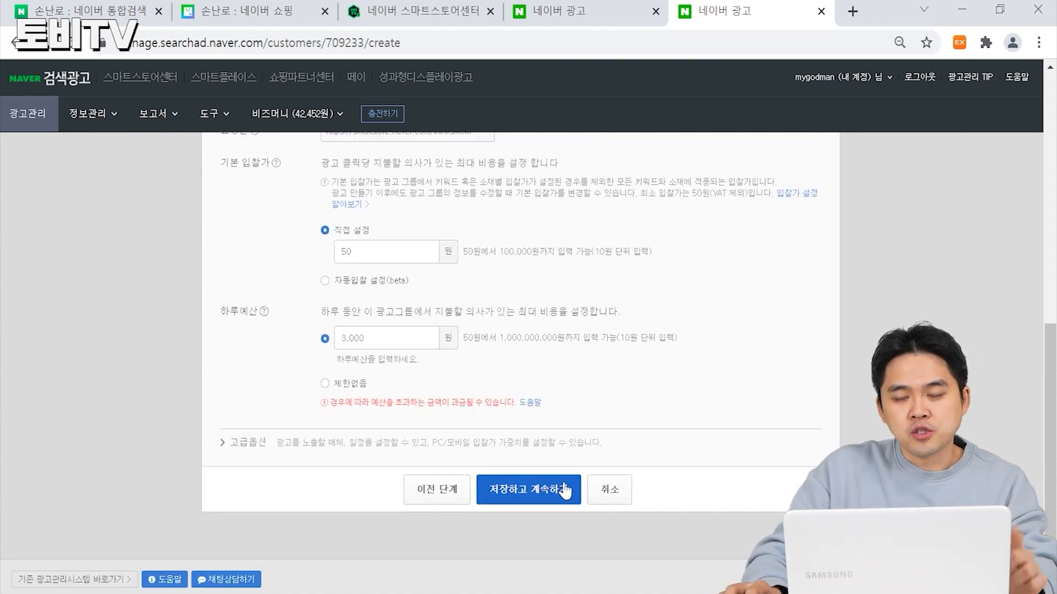
click(564, 490)
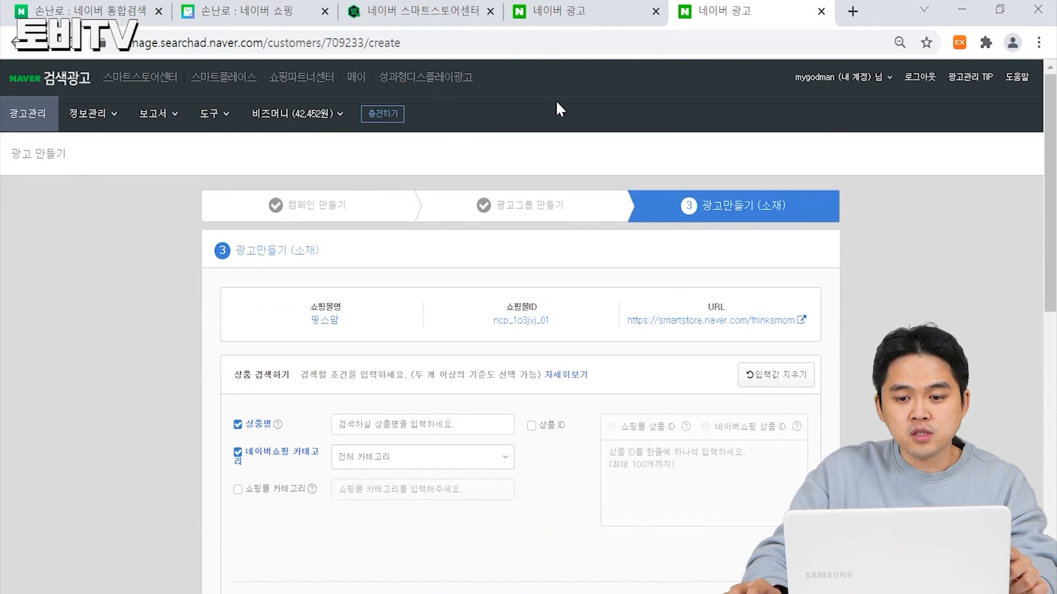
- Search the mall's products across all categories without a product name and review the available items
scroll(841, 289, down, 10)
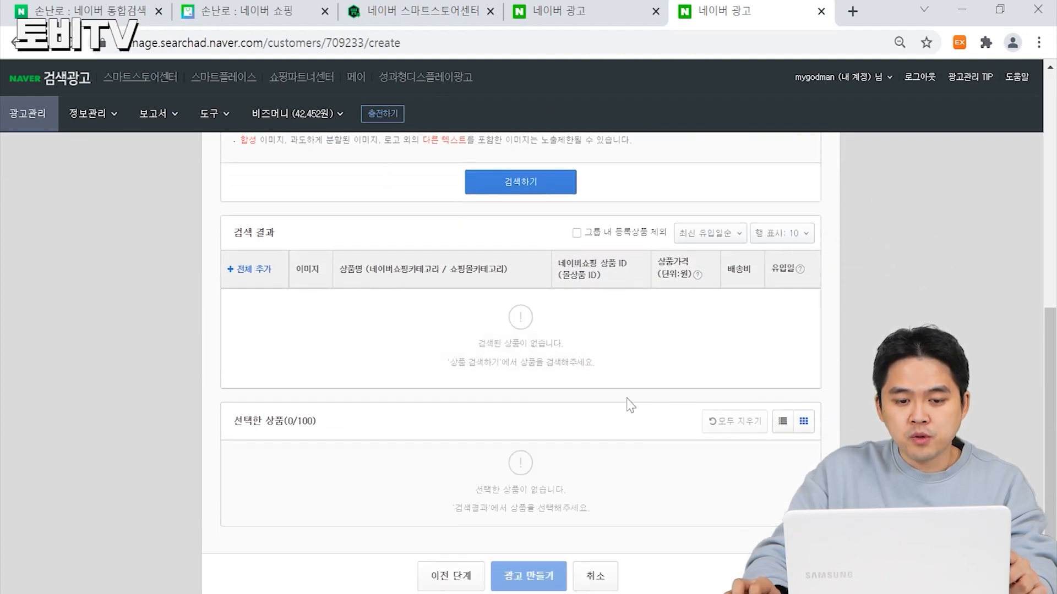
scroll(755, 401, up, 8)
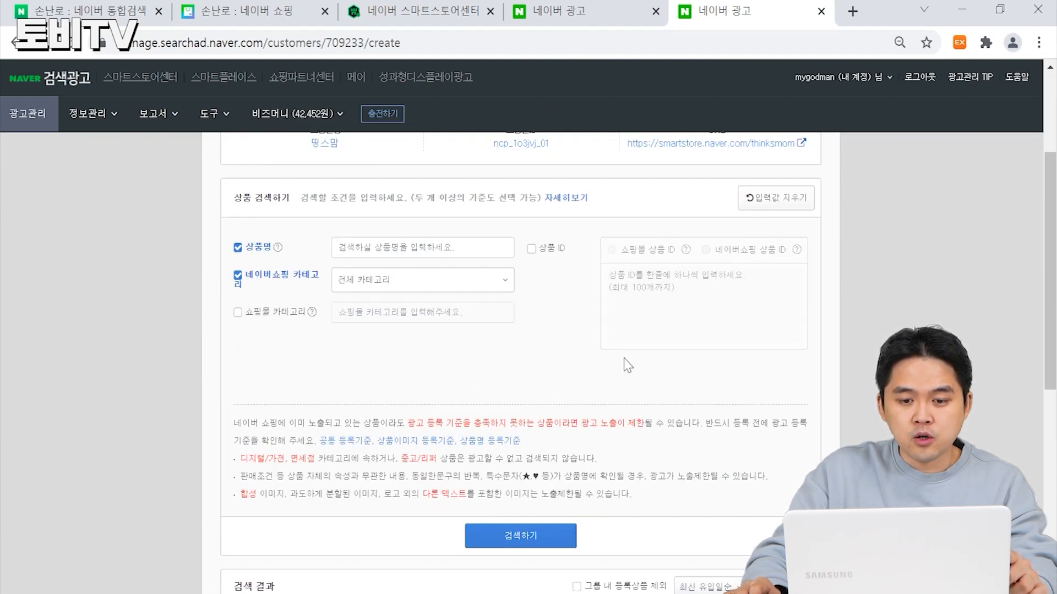
scroll(631, 363, down, 2)
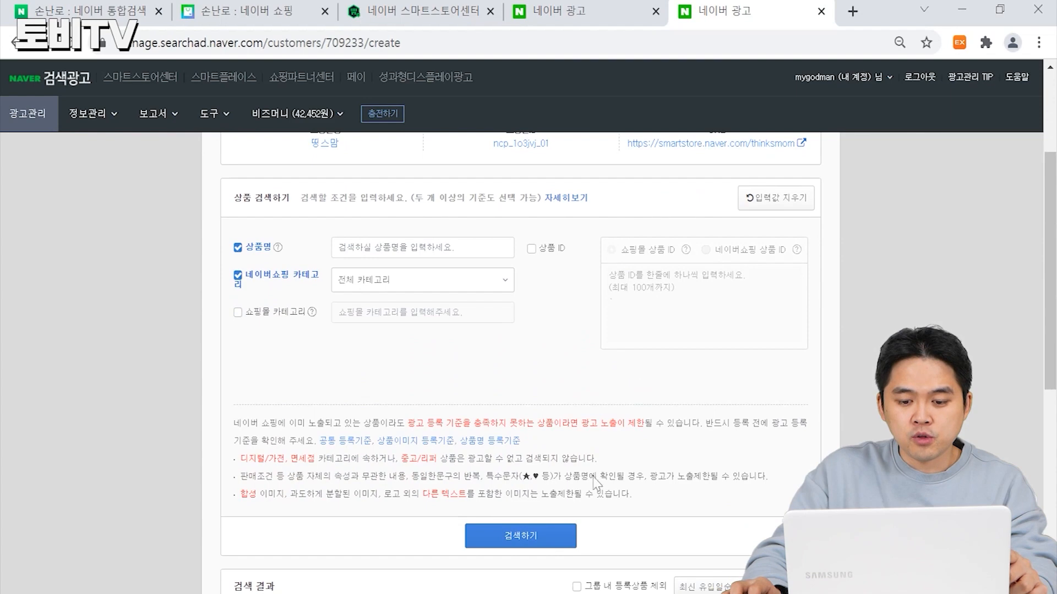
click(532, 536)
scroll(534, 385, down, 8)
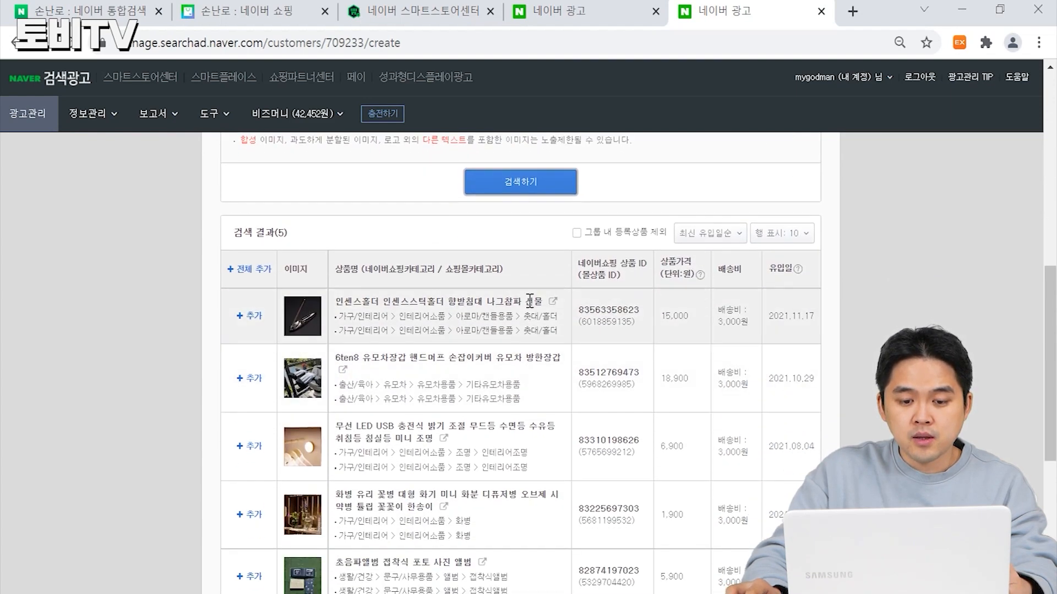
scroll(533, 319, down, 3)
scroll(532, 385, up, 7)
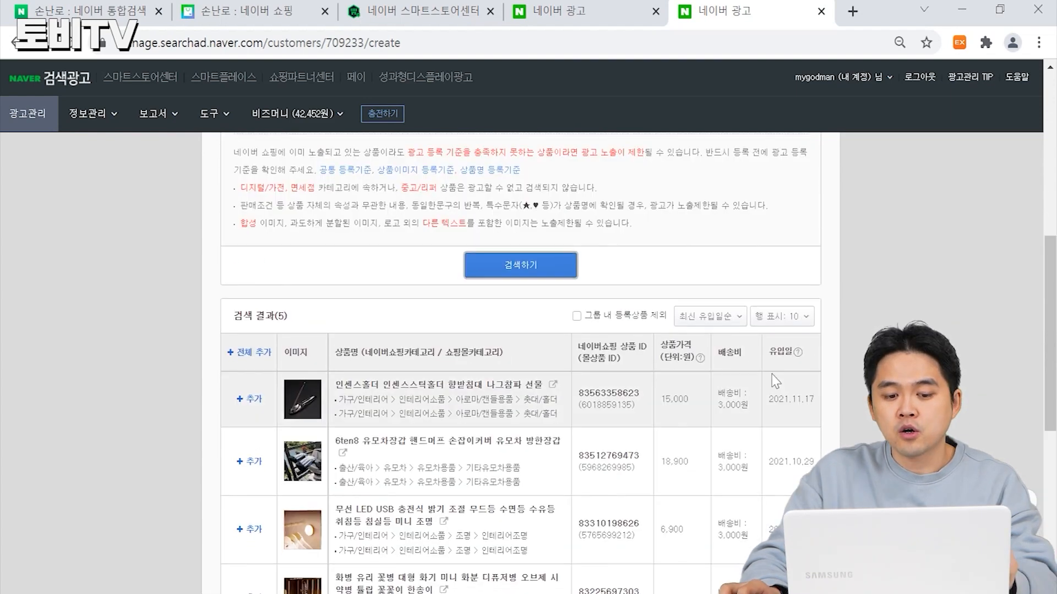
scroll(528, 400, down, 3)
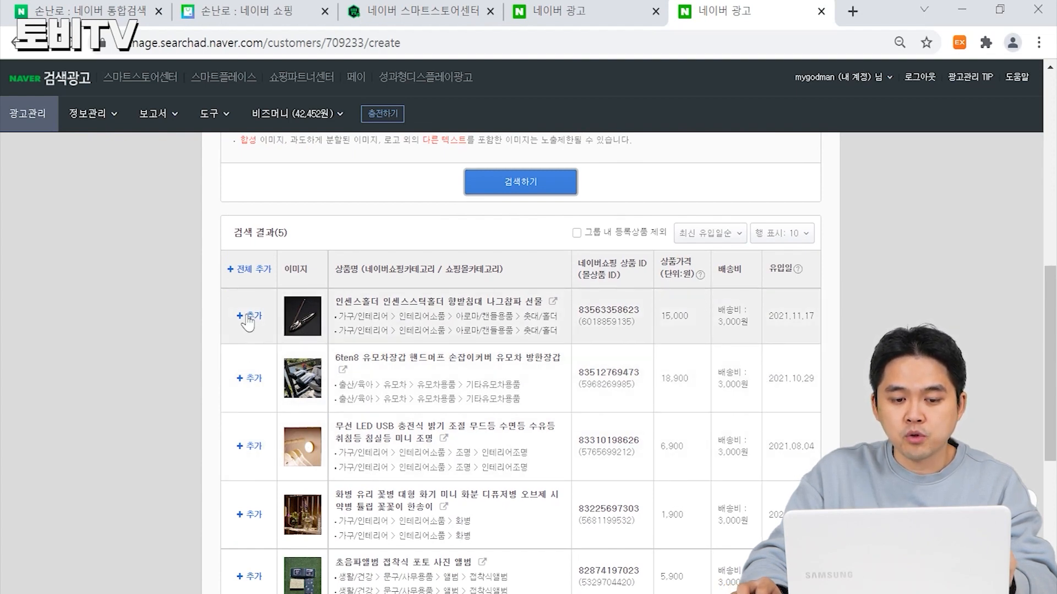
- Add the incense stick holder (인센스홀더) product to the selection, create the ad and dismiss the extension notice
click(249, 318)
scroll(503, 455, down, 5)
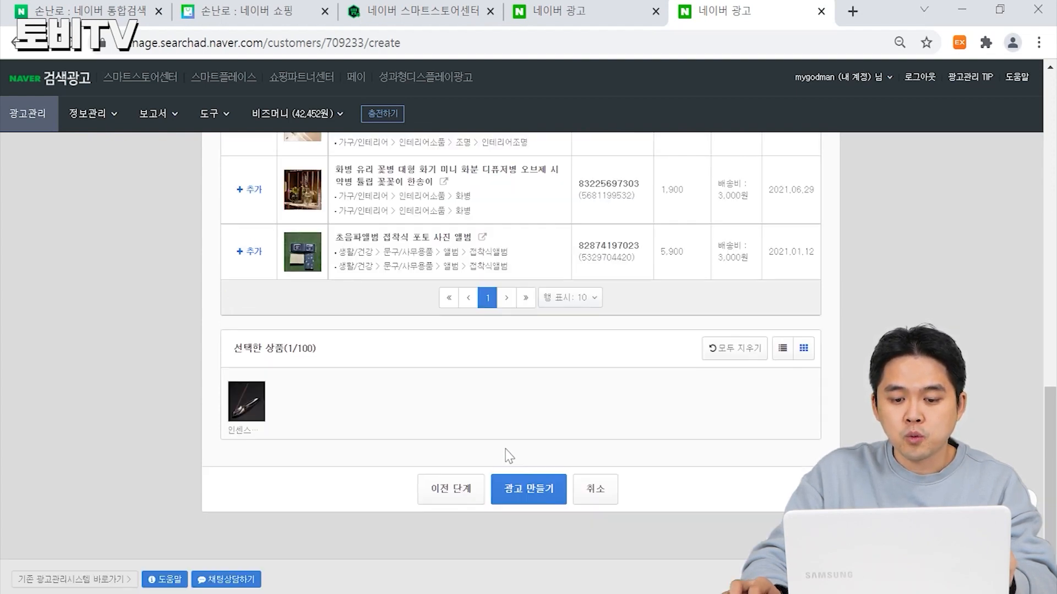
click(529, 492)
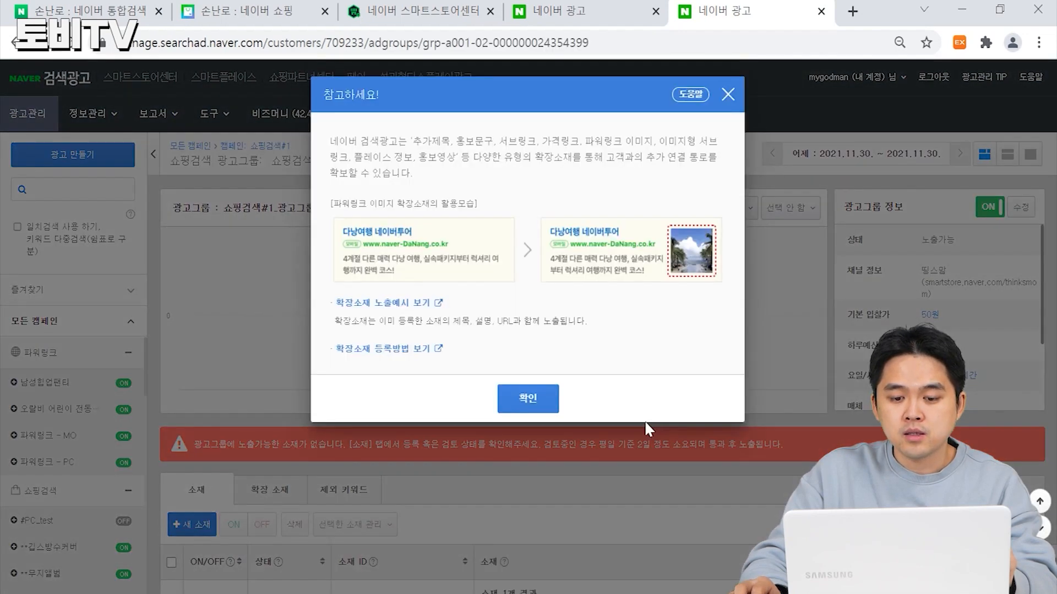
click(531, 401)
- Examine the new ad creative's review status, current bid and quality index, and open its detailed product information
scroll(659, 417, down, 3)
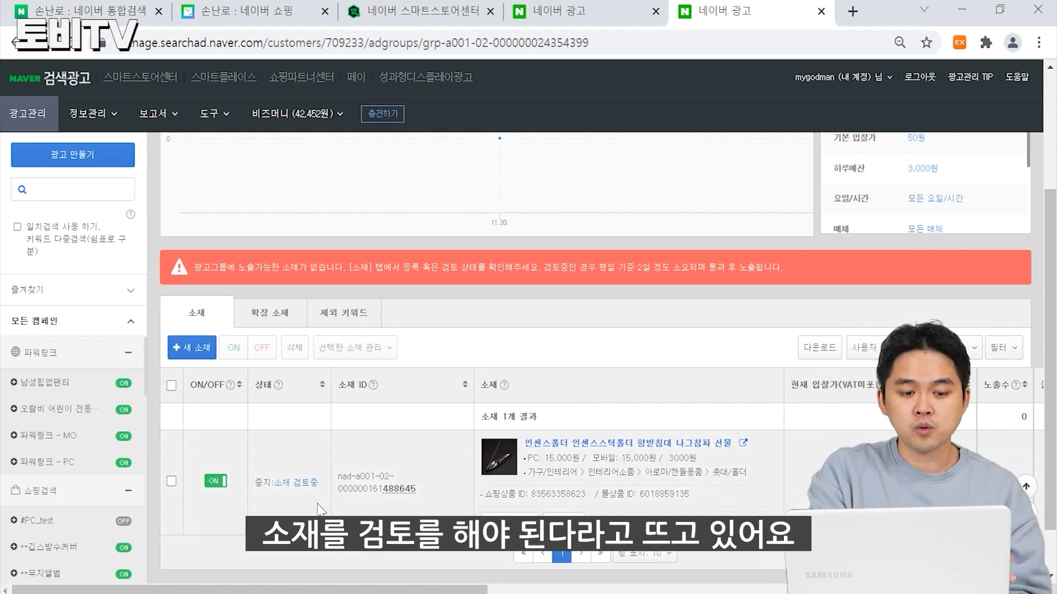
scroll(426, 315, up, 3)
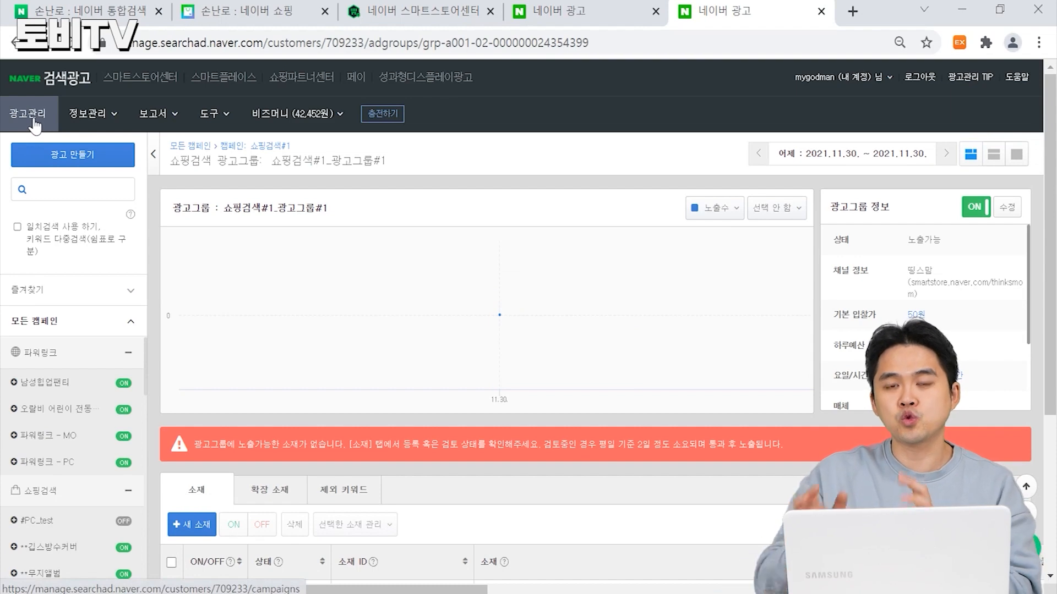
scroll(621, 218, down, 2)
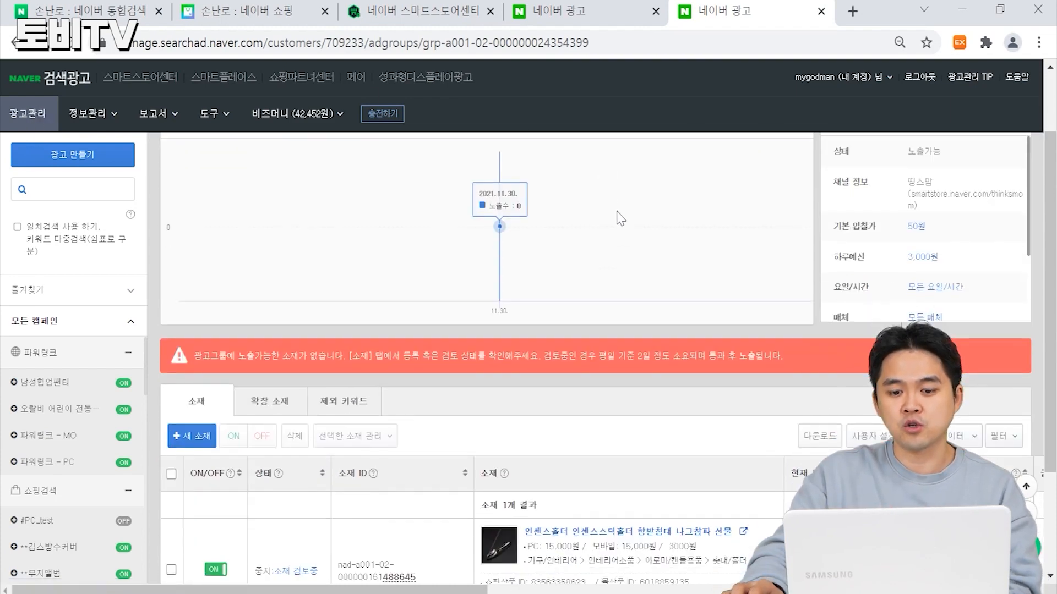
scroll(621, 219, down, 2)
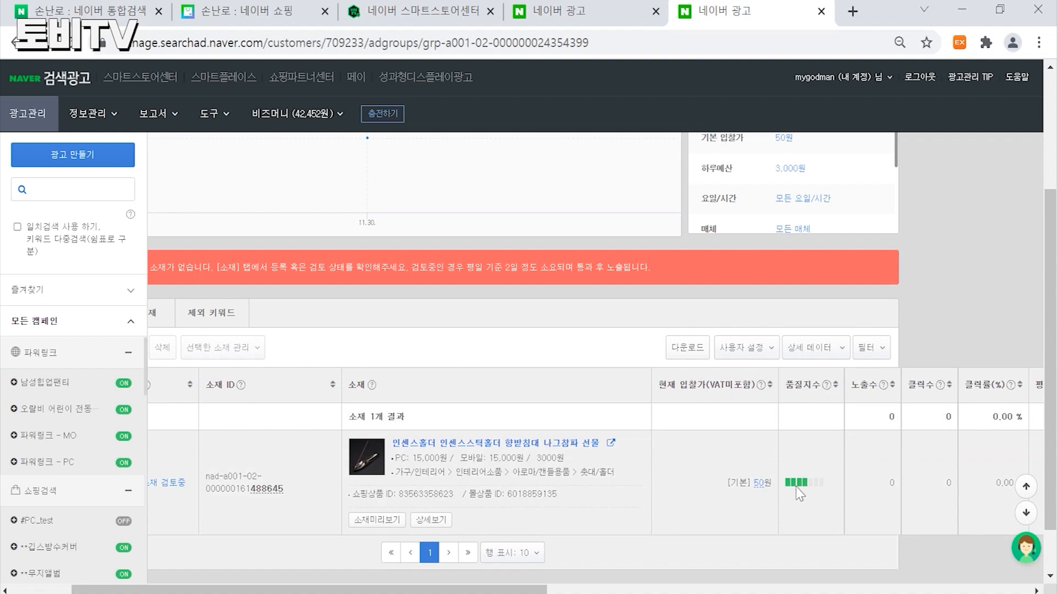
scroll(523, 539, left, 1)
scroll(550, 485, down, 1)
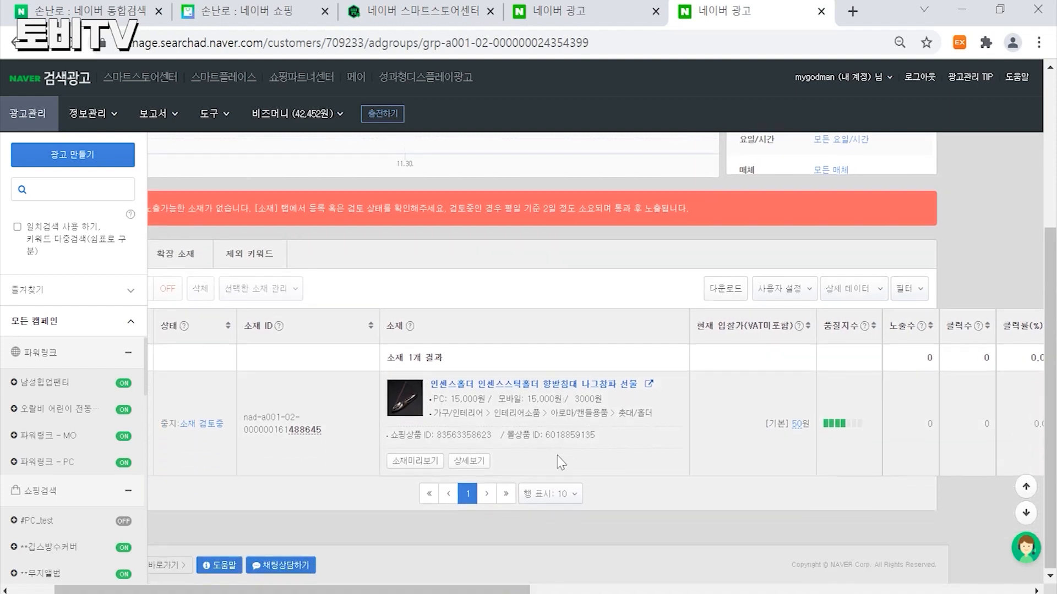
click(475, 462)
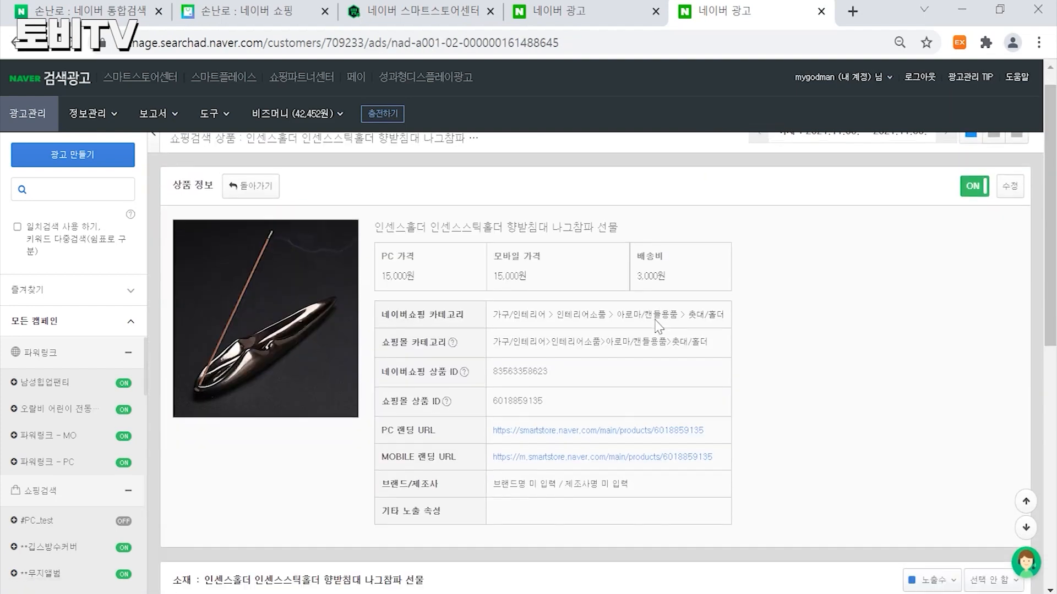
- Open the excluded keyword (제외 키워드) entry form for the incense stick holder ad and review its exposed-keyword list for the last 30 days
scroll(269, 316, down, 8)
click(270, 311)
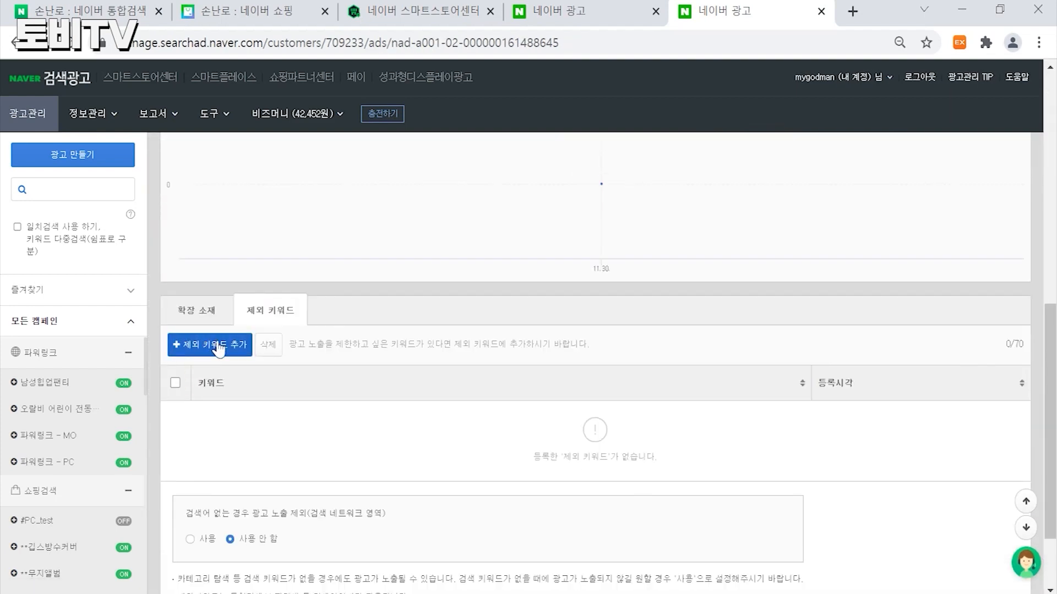
click(223, 347)
scroll(358, 385, down, 2)
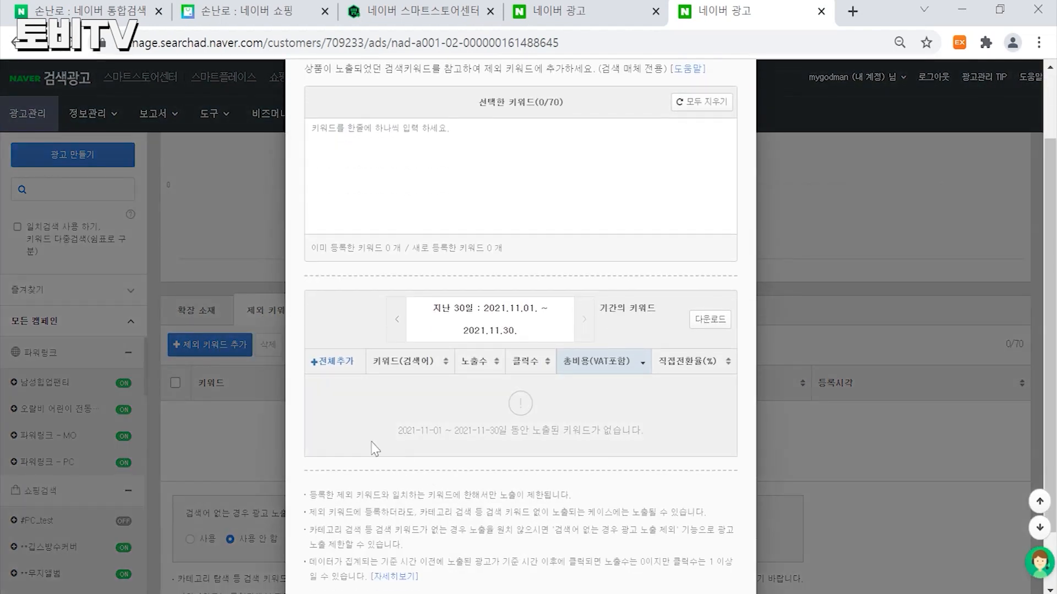
scroll(656, 260, down, 1)
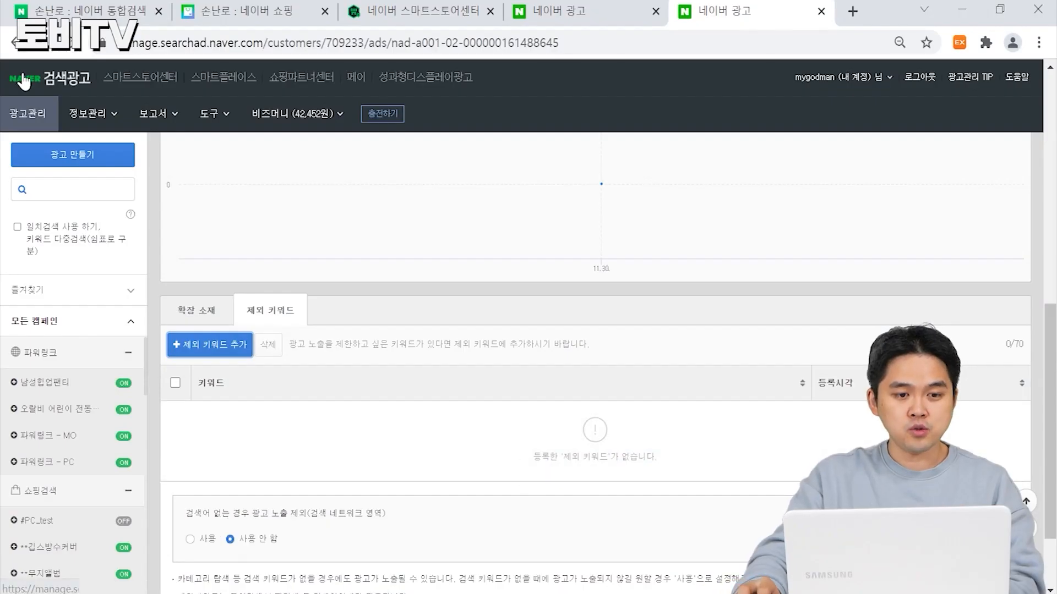
- Open the details of the 초음파앨범 접착식 포토 사진 앨범 creative and bring up its form for adding excluded keywords
click(31, 114)
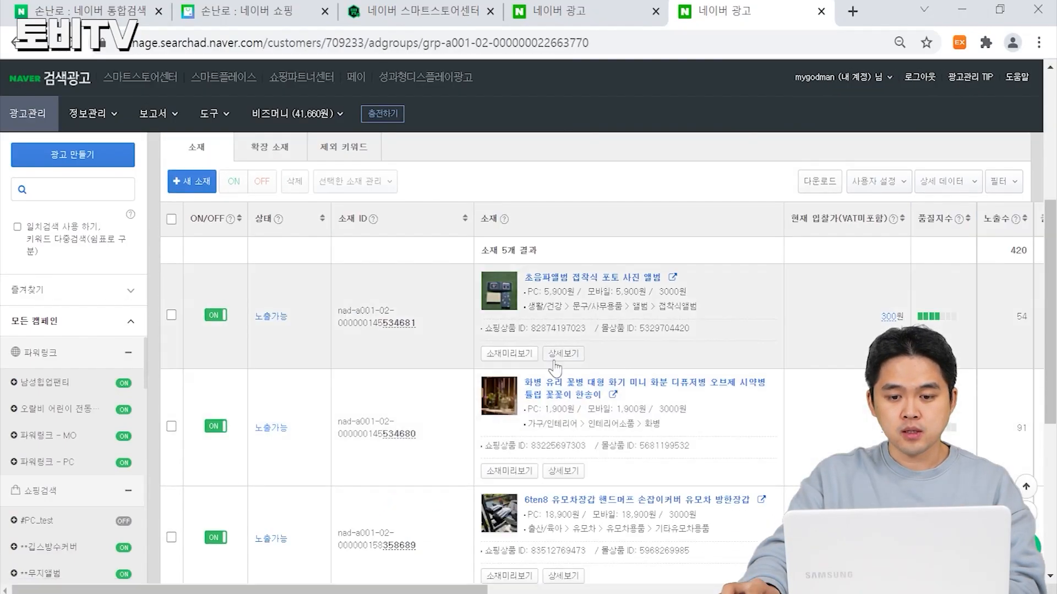
click(557, 363)
scroll(537, 432, down, 8)
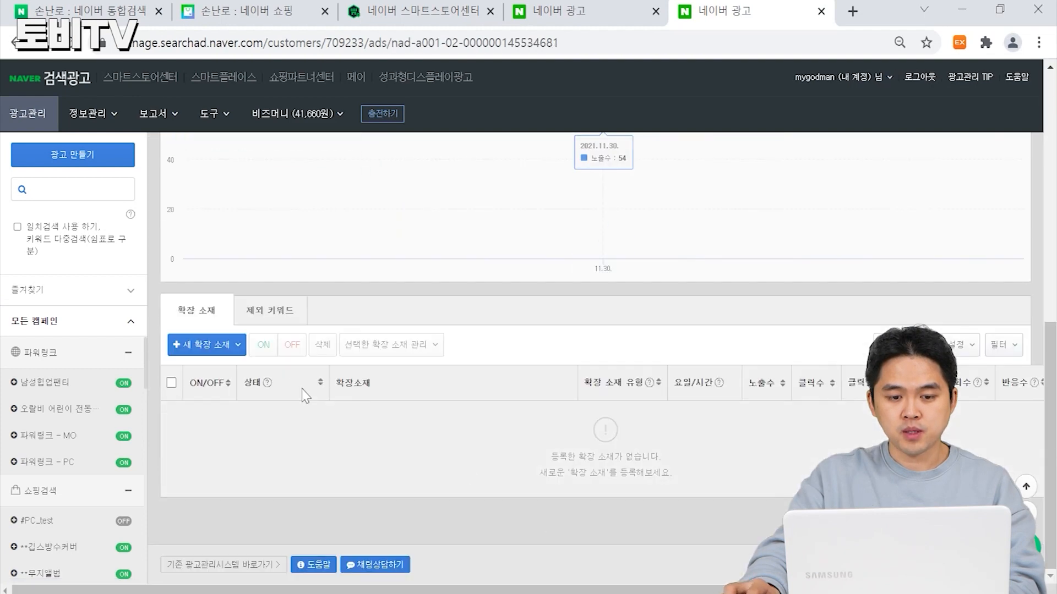
click(282, 317)
scroll(275, 322, down, 3)
click(239, 256)
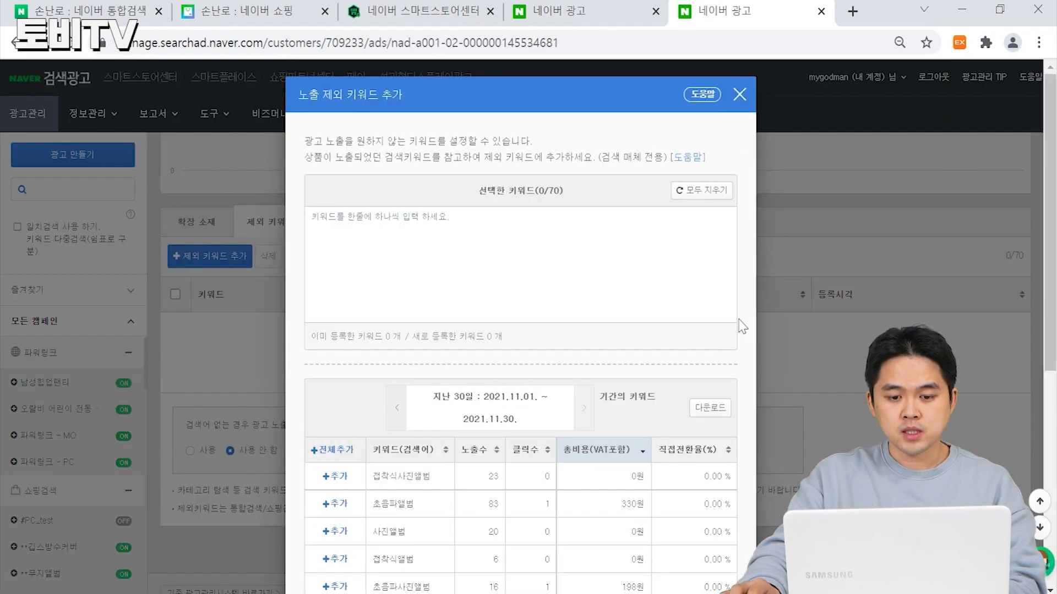
- Review the search keywords that exposed the album ad over the last 30 days and register 초음파사진 as an excluded keyword
scroll(698, 335, down, 2)
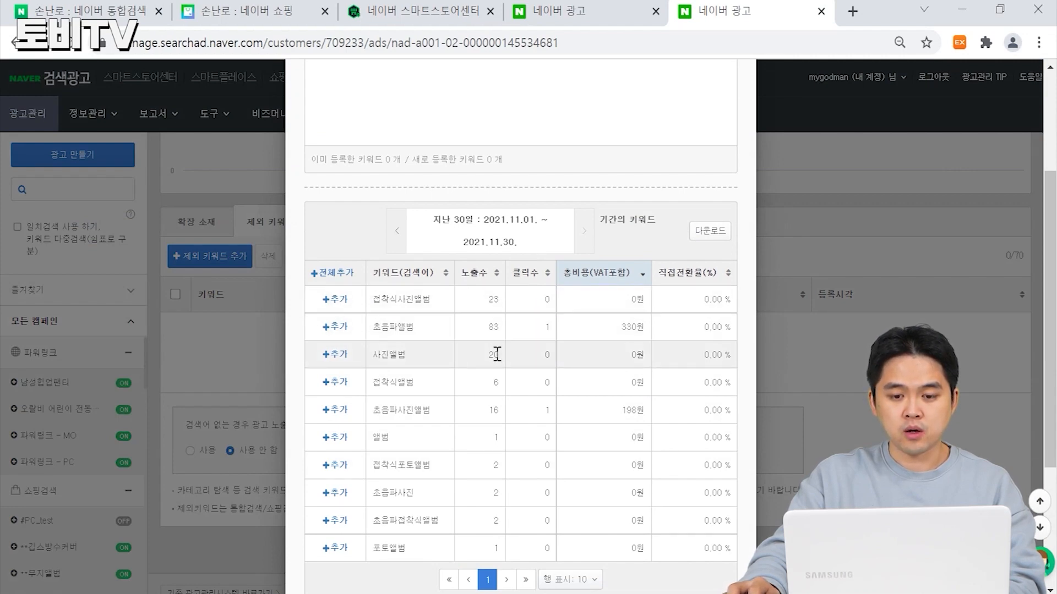
scroll(497, 409, down, 2)
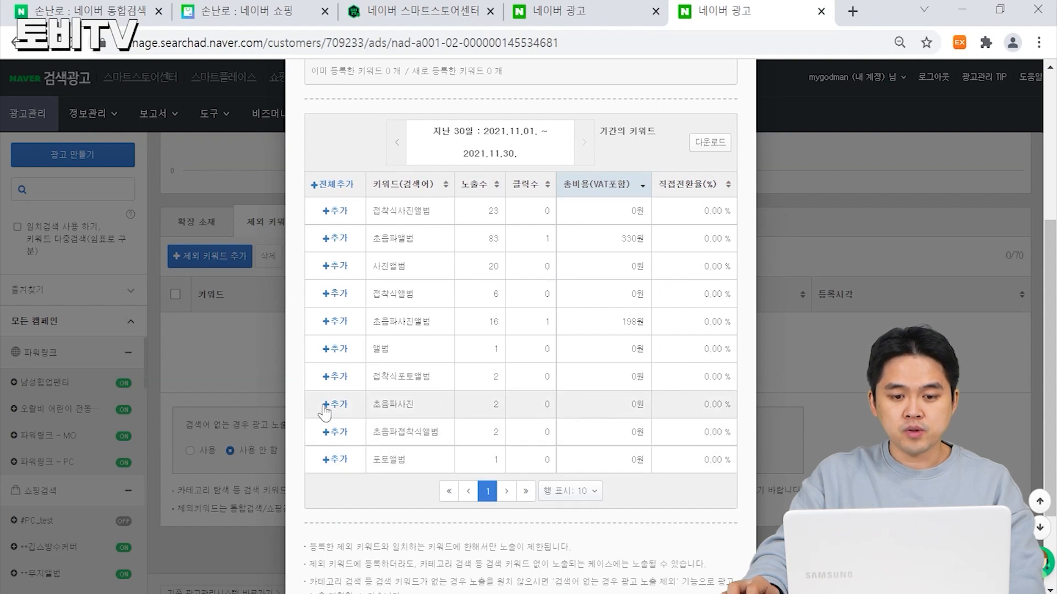
scroll(494, 421, down, 3)
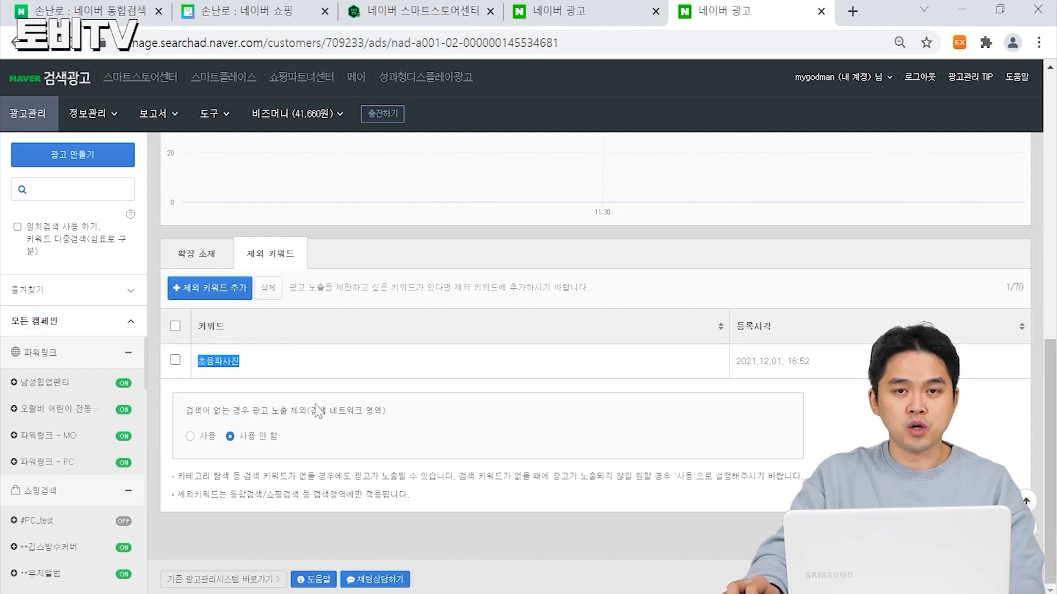
- Delete the excluded keyword 초음파사진 from the album ad
click(175, 326)
click(268, 288)
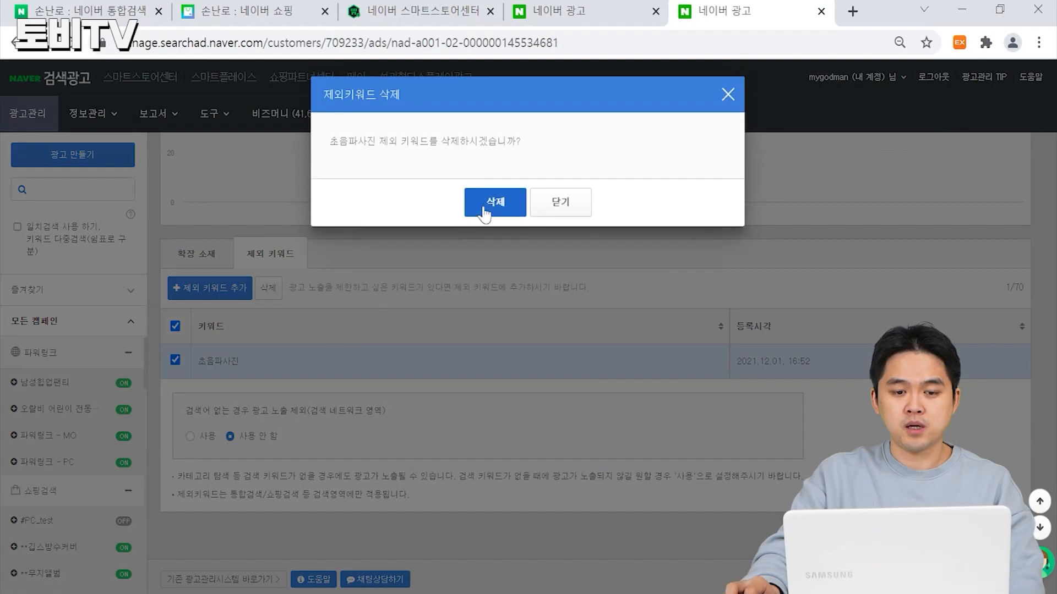